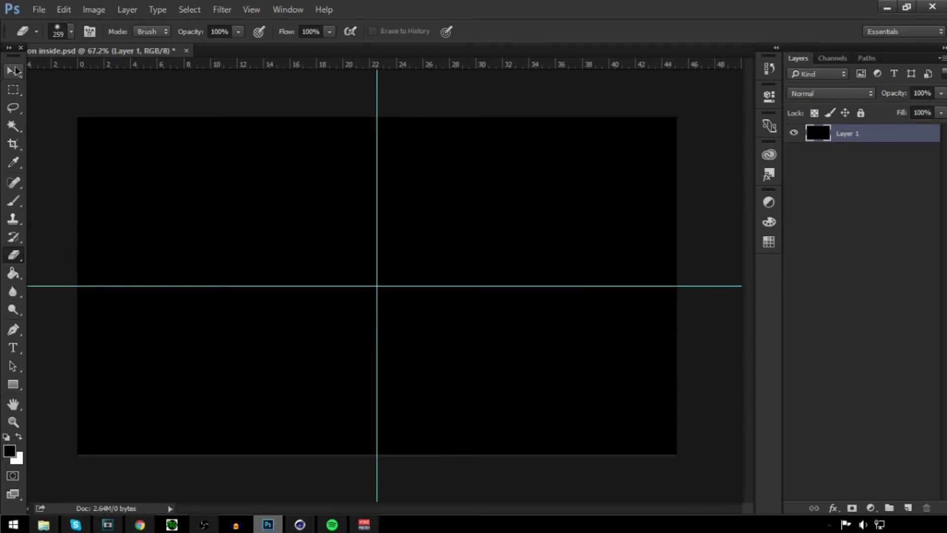
Dock the toolbar in two columns on the left edge and clear the canvas's center guides.
{"action": "left_click", "coordinate": [11, 50]}
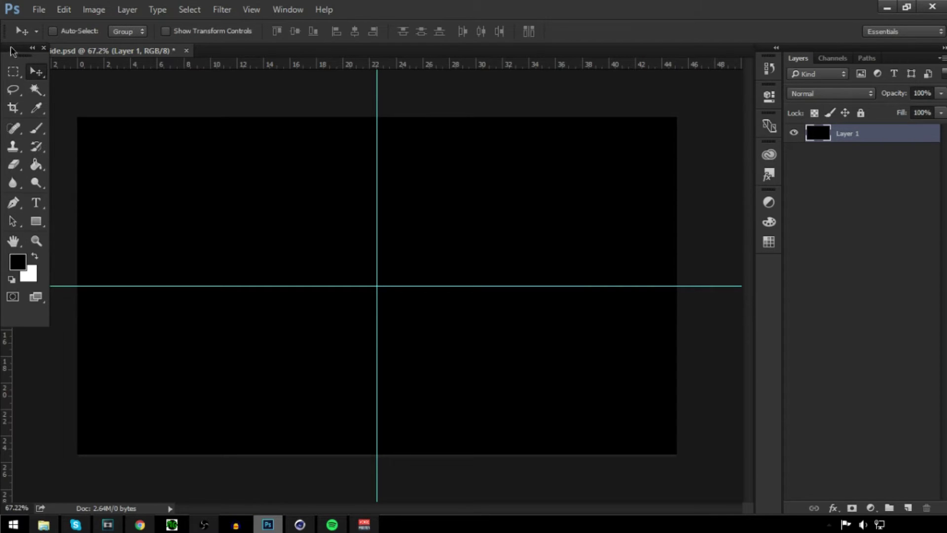
{"action": "left_click_drag", "start_coordinate": [11, 50], "coordinate": [5, 98]}
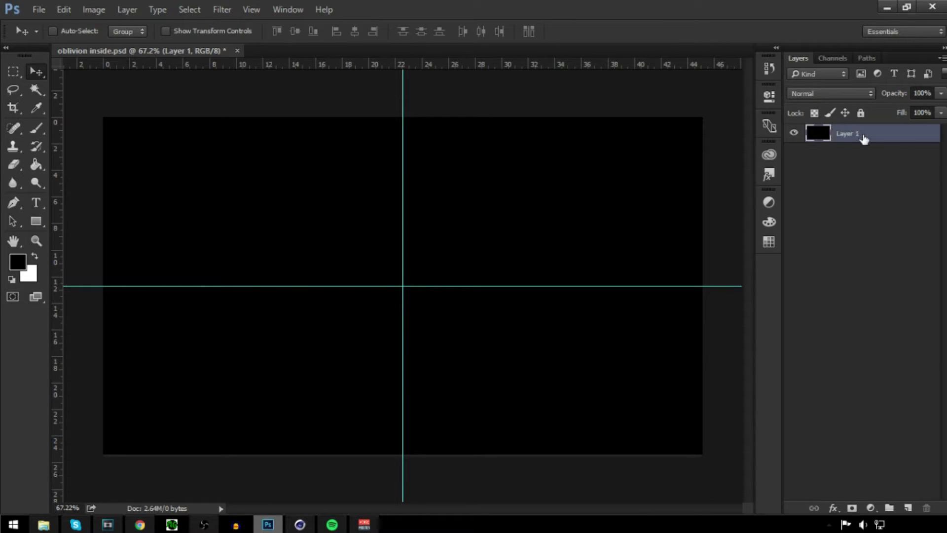
{"action": "key", "text": "ctrl+semicolon"}
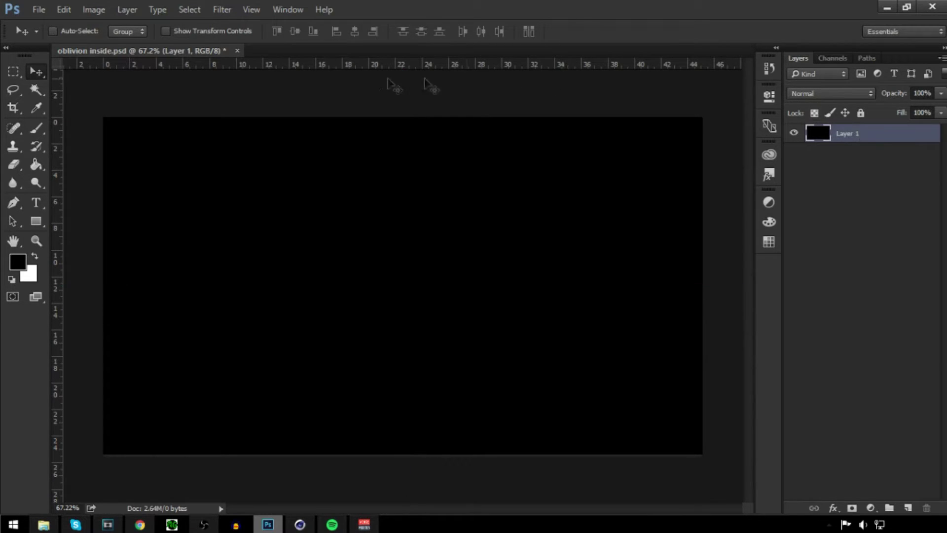
{"action": "left_click", "coordinate": [35, 221]}
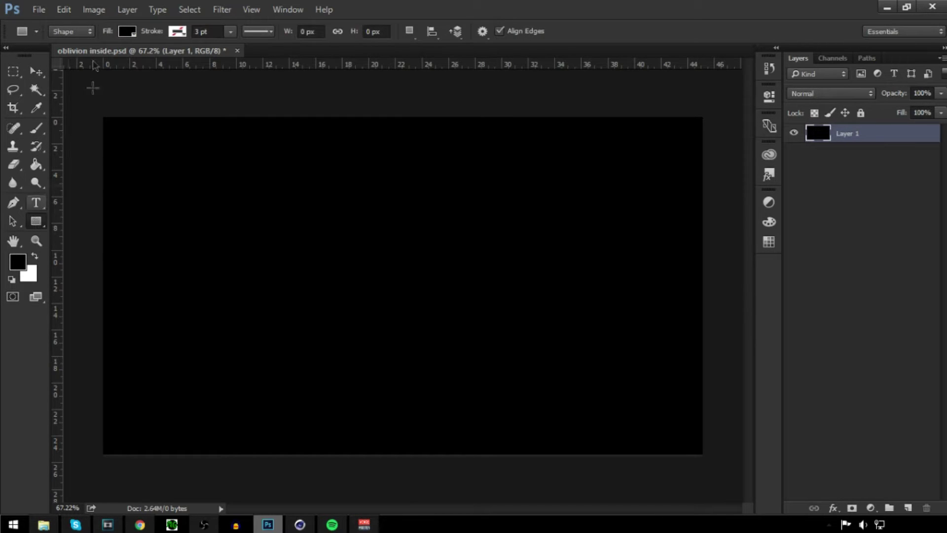
Set the Rectangle tool's fill to No Color and its stroke to white.
{"action": "left_click", "coordinate": [120, 33]}
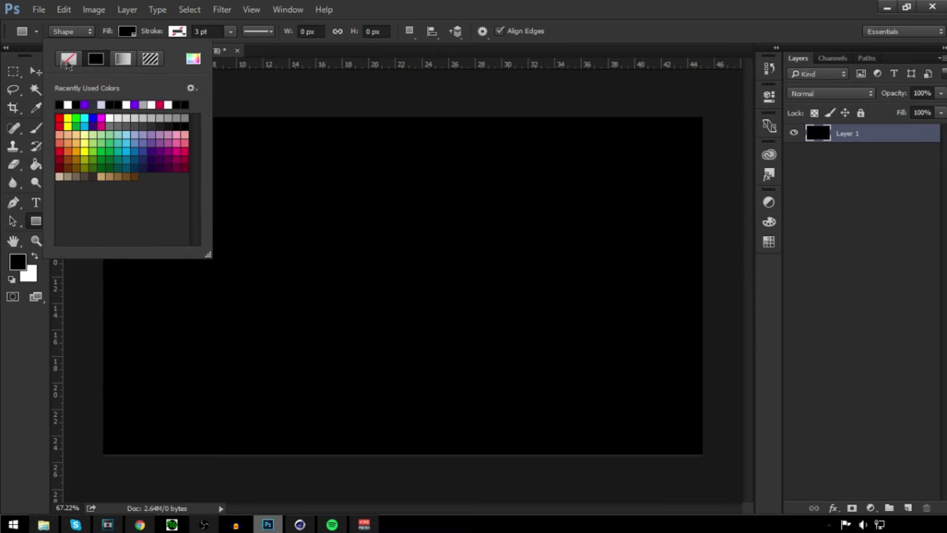
{"action": "left_click", "coordinate": [68, 60]}
{"action": "left_click", "coordinate": [186, 33]}
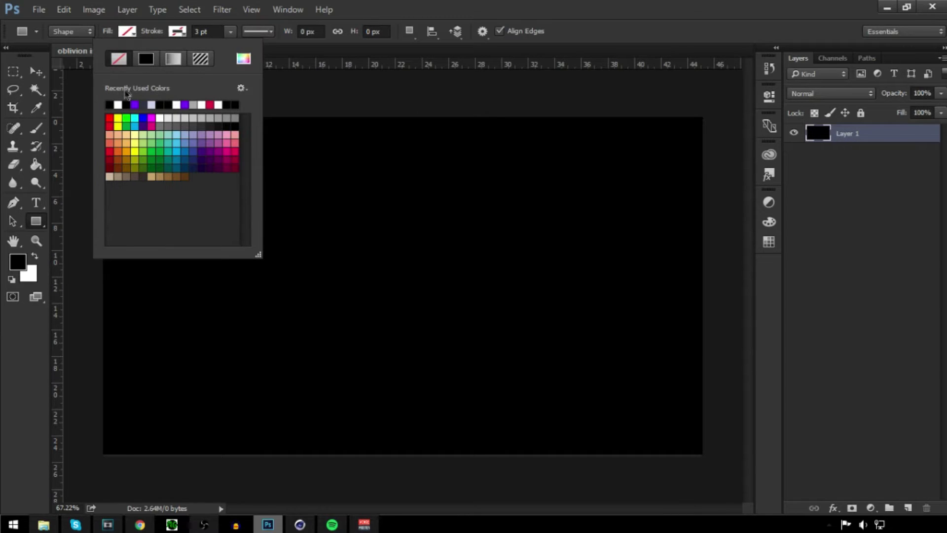
{"action": "left_click", "coordinate": [118, 105]}
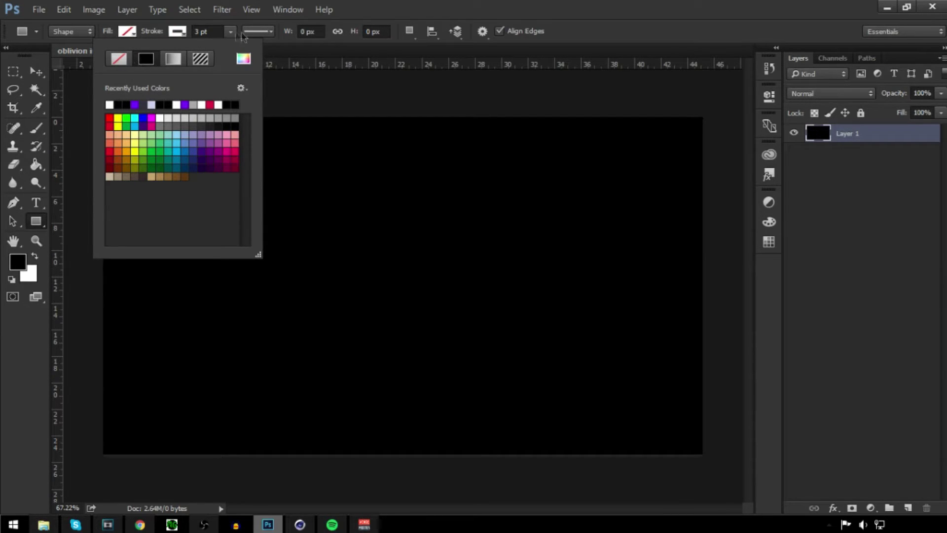
{"action": "left_click", "coordinate": [200, 32]}
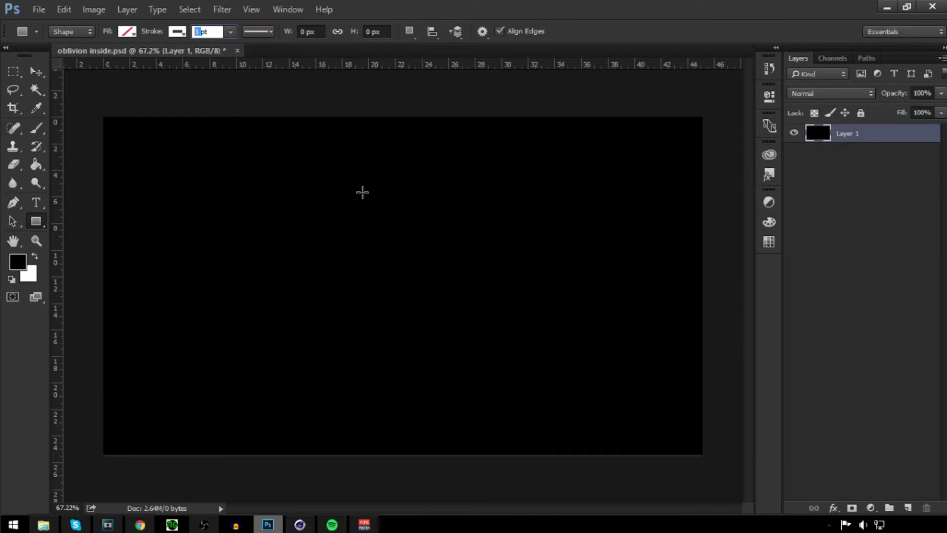
Draw a 50 × 275 px outlined rectangle and widen its stroke to 6.11 pt.
{"action": "left_click_drag", "start_coordinate": [321, 188], "coordinate": [342, 315]}
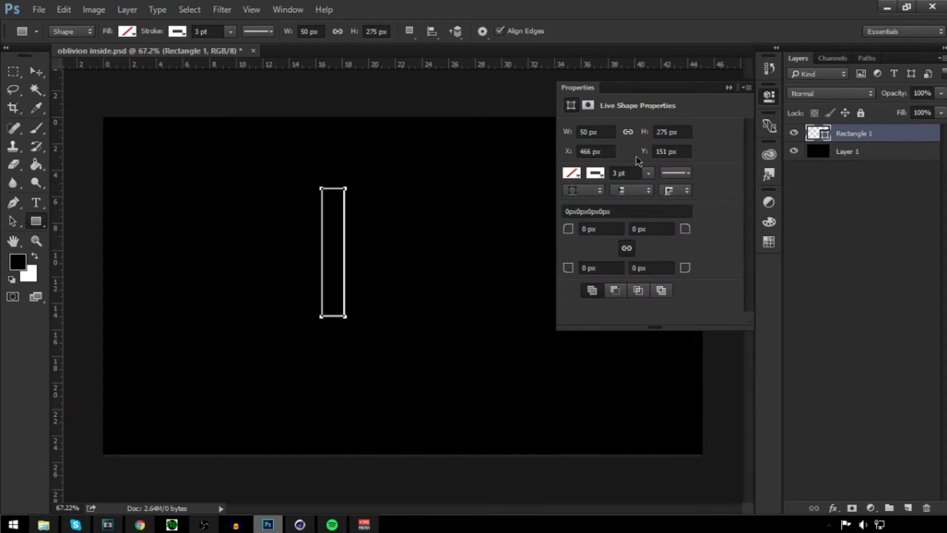
{"action": "left_click", "coordinate": [648, 174]}
{"action": "mouse_move", "coordinate": [648, 193]}
{"action": "left_mouse_down"}
{"action": "mouse_move", "coordinate": [683, 191]}
{"action": "mouse_move", "coordinate": [652, 186]}
{"action": "left_mouse_up"}
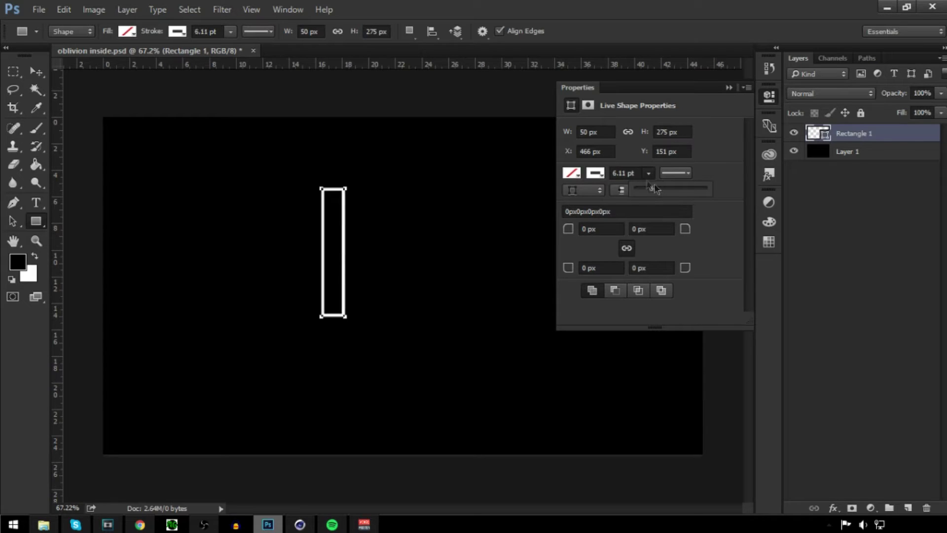
{"action": "left_click", "coordinate": [728, 88]}
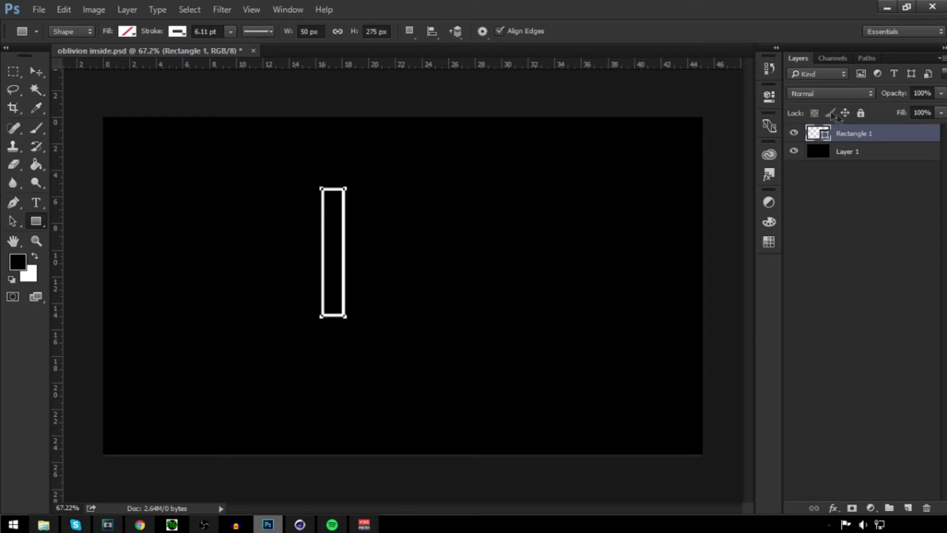
{"action": "right_click", "coordinate": [882, 132]}
Rasterize the rectangle layer and centre it horizontally and vertically on the canvas.
{"action": "left_click", "coordinate": [867, 279]}
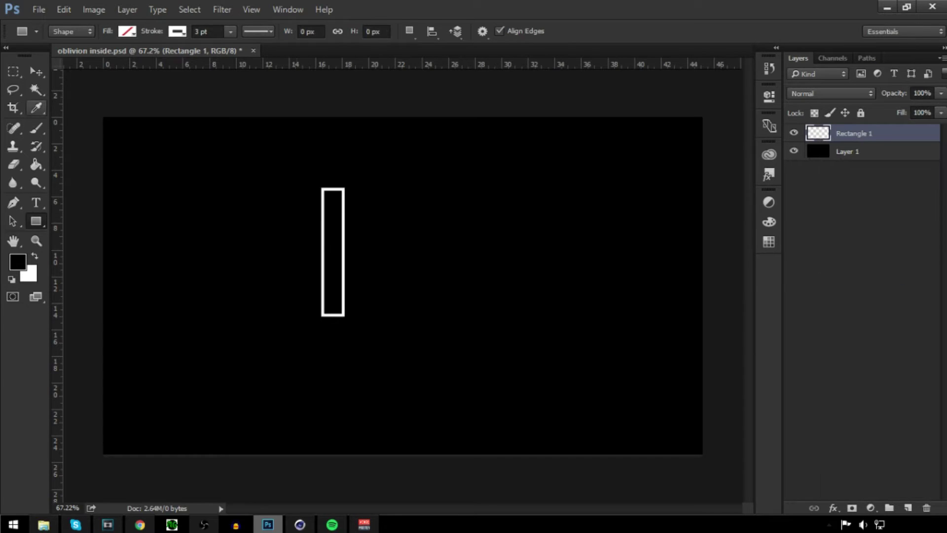
{"action": "left_click", "coordinate": [36, 71]}
{"action": "left_click_drag", "start_coordinate": [410, 238], "coordinate": [490, 255]}
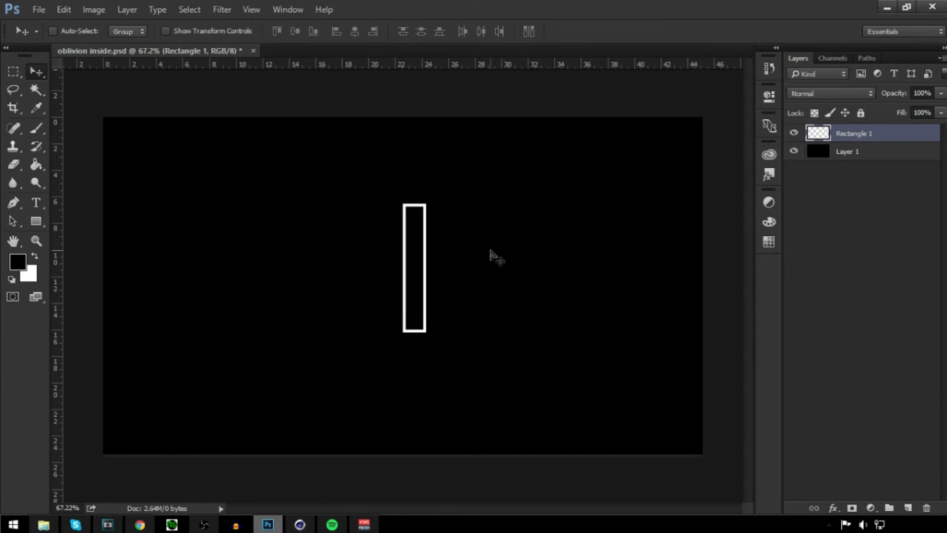
{"action": "key", "text": "ctrl+a"}
{"action": "left_click", "coordinate": [341, 33]}
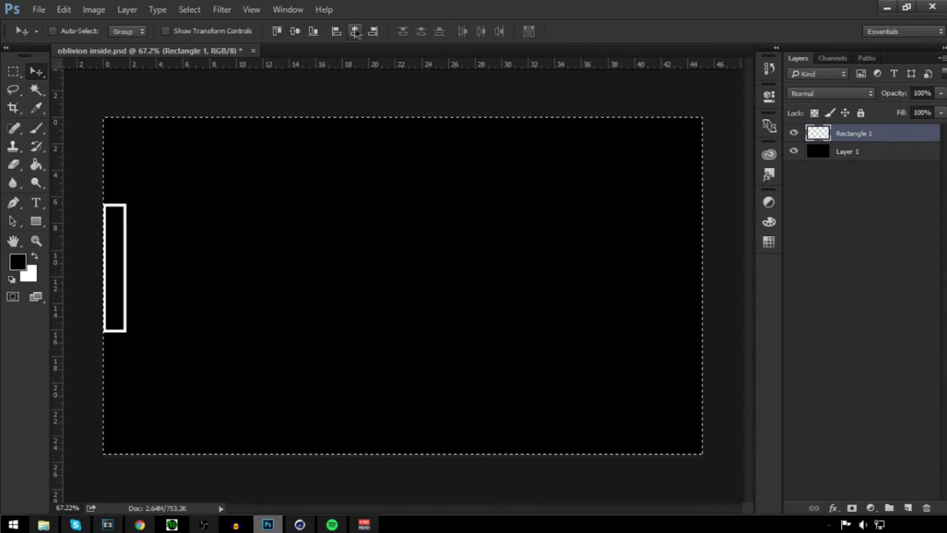
{"action": "left_click", "coordinate": [355, 31]}
{"action": "left_click", "coordinate": [295, 31]}
{"action": "key", "text": "ctrl+d"}
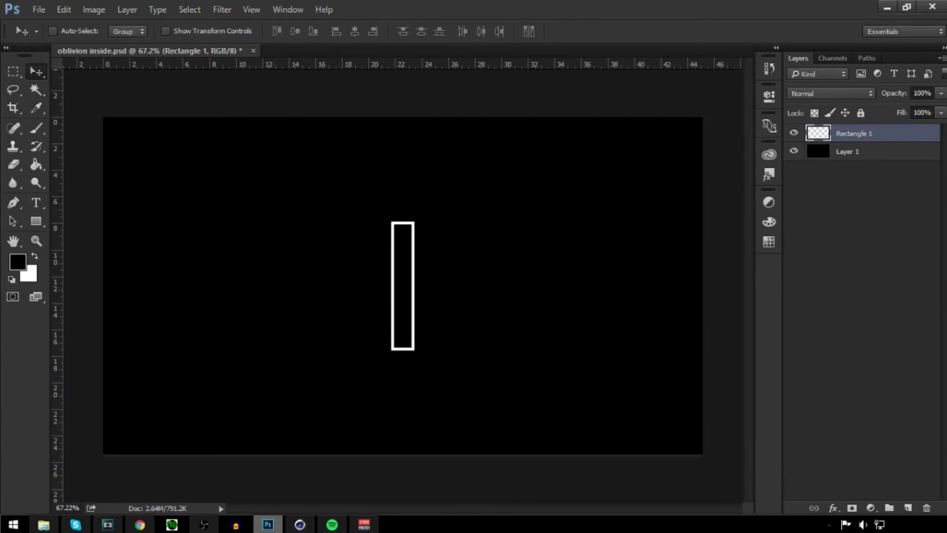
Rename the Rectangle 1 layer to 'Line'.
{"action": "double_click", "coordinate": [841, 135]}
{"action": "key", "text": "BackSpace"}
{"action": "type", "text": "Line"}
{"action": "key", "text": "Return"}
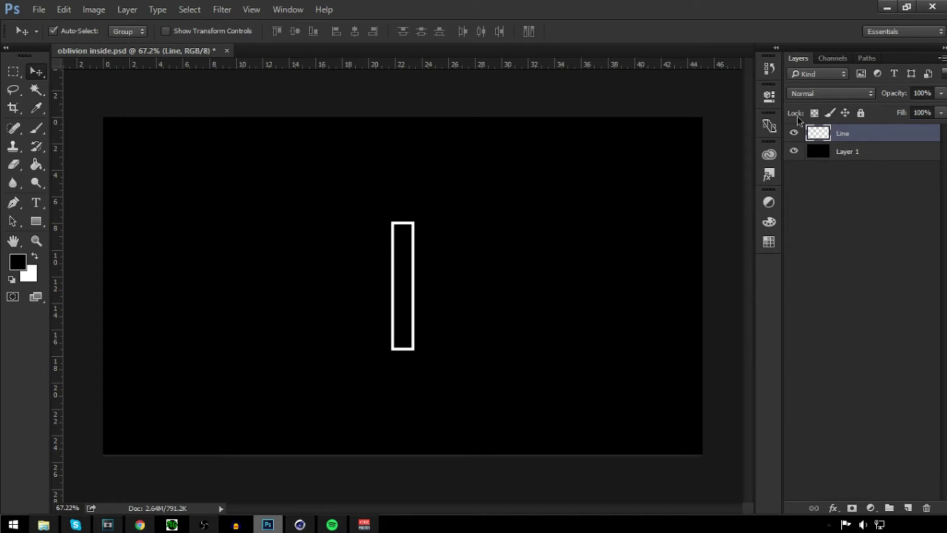
Duplicate the Line layer, flip and rotate the copy about 90°, and move it atop the stem.
{"action": "key", "text": "ctrl+j"}
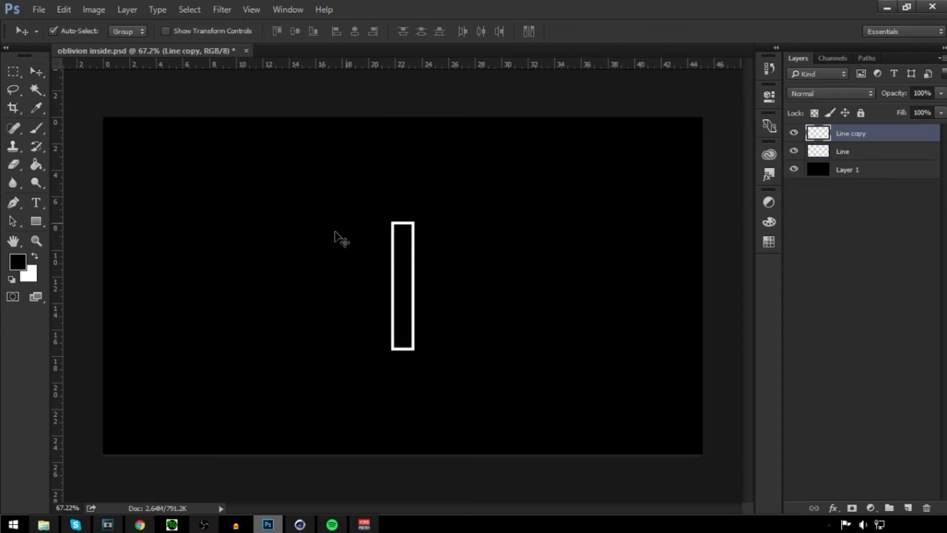
{"action": "key", "text": "ctrl+t"}
{"action": "right_click", "coordinate": [410, 264]}
{"action": "left_click", "coordinate": [479, 466]}
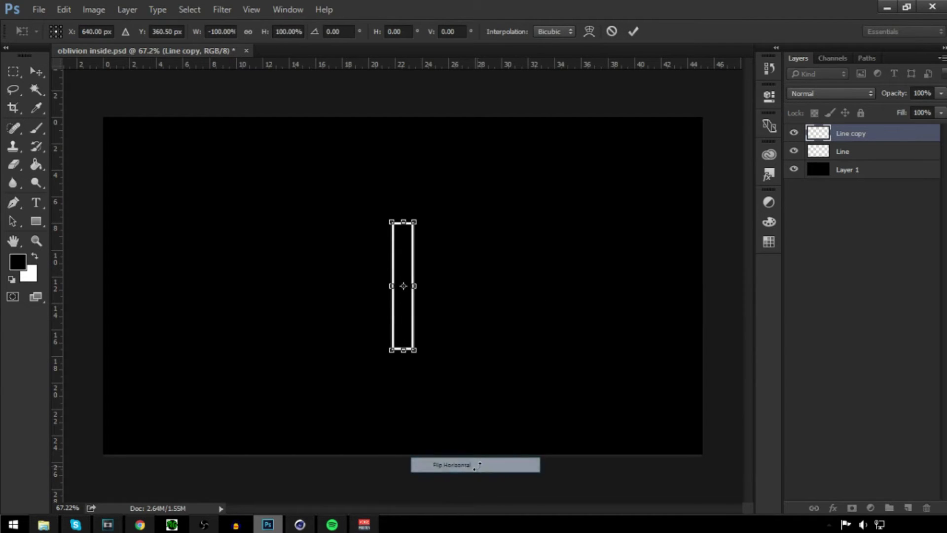
{"action": "left_click_drag", "start_coordinate": [469, 310], "coordinate": [391, 368]}
{"action": "left_click_drag", "start_coordinate": [438, 291], "coordinate": [442, 214]}
{"action": "left_click_drag", "start_coordinate": [514, 212], "coordinate": [511, 209]}
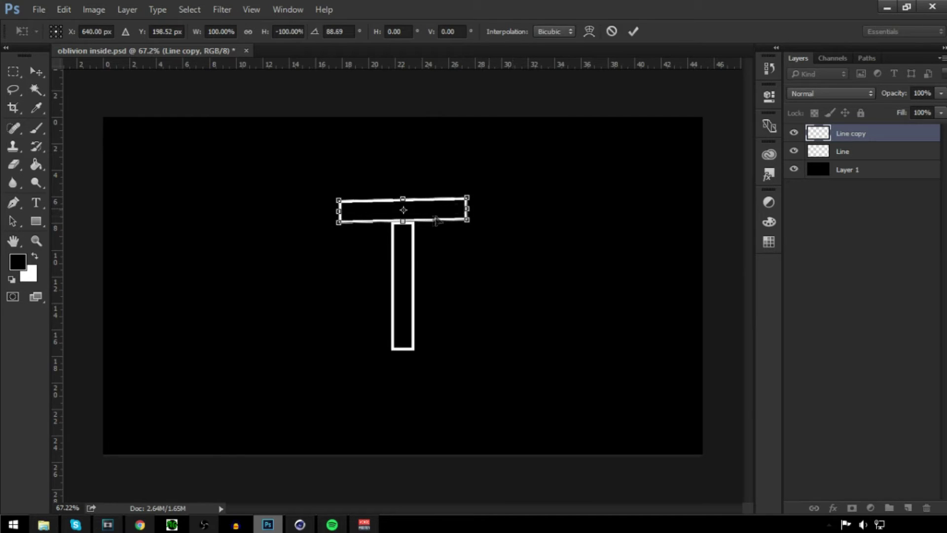
{"action": "key", "text": "Return"}
{"action": "scroll", "coordinate": [395, 216], "scroll_direction": "up", "scroll_amount": 3}
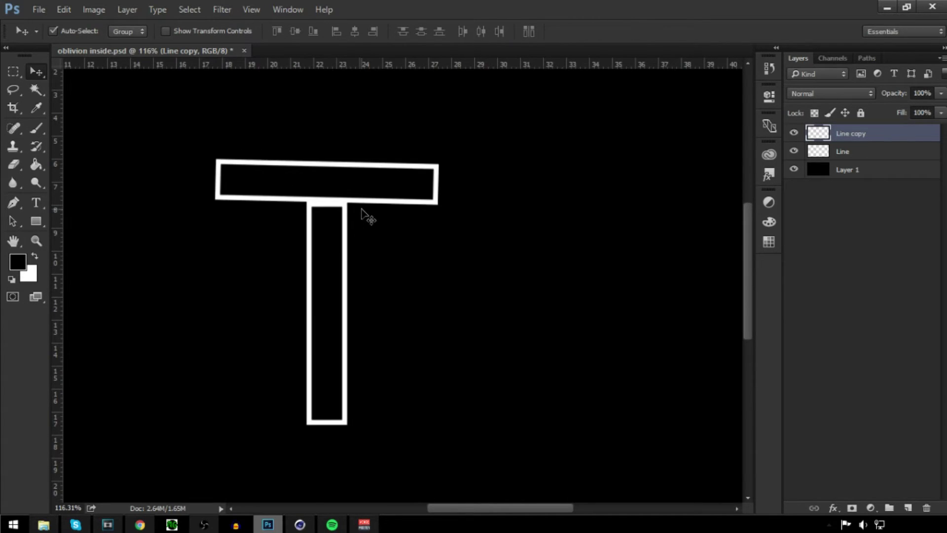
Tilt the top crossbar about -4° to finish the T shape.
{"action": "key", "text": "ctrl+t"}
{"action": "left_click_drag", "start_coordinate": [484, 203], "coordinate": [490, 192]}
{"action": "key", "text": "Return"}
{"action": "scroll", "coordinate": [490, 195], "scroll_direction": "down", "scroll_amount": 2}
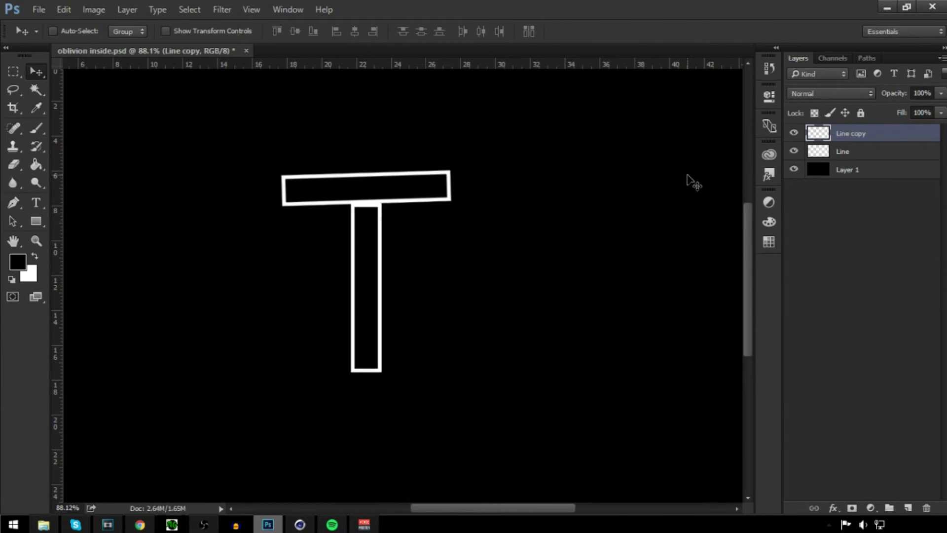
Switch to the Pen tool and select both the Line and Line copy layers.
{"action": "key", "text": "p"}
{"action": "left_click", "coordinate": [404, 153]}
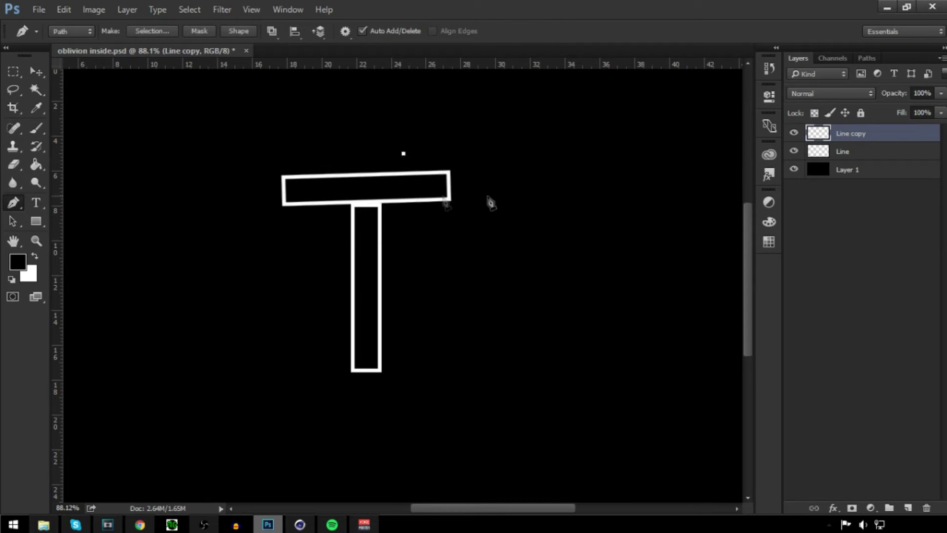
{"action": "left_click", "coordinate": [899, 152], "text": "shift"}
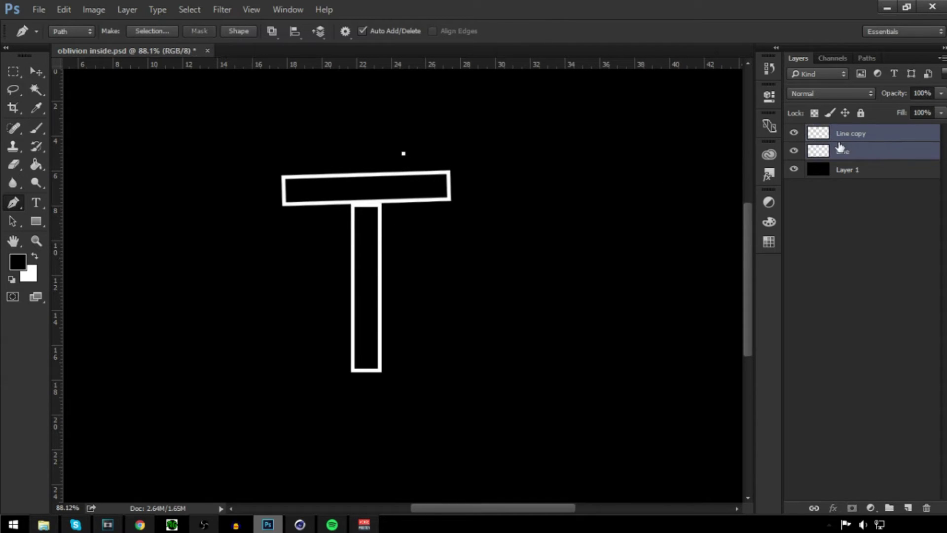
{"action": "left_click", "coordinate": [863, 150]}
{"action": "left_click", "coordinate": [864, 136], "text": "shift"}
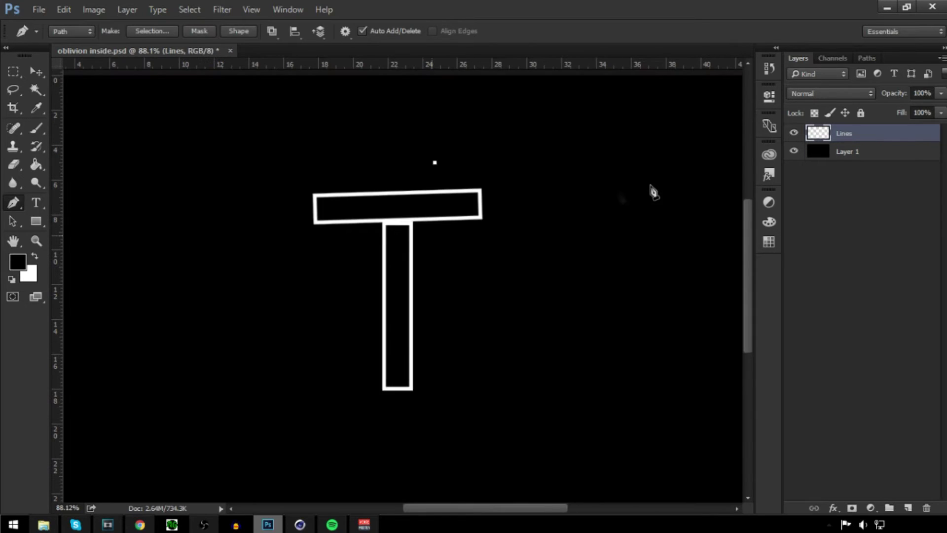
{"action": "left_click", "coordinate": [433, 235]}
{"action": "key", "text": "ctrl+z"}
{"action": "key", "text": "ctrl+z"}
{"action": "key", "text": "ctrl+alt+z"}
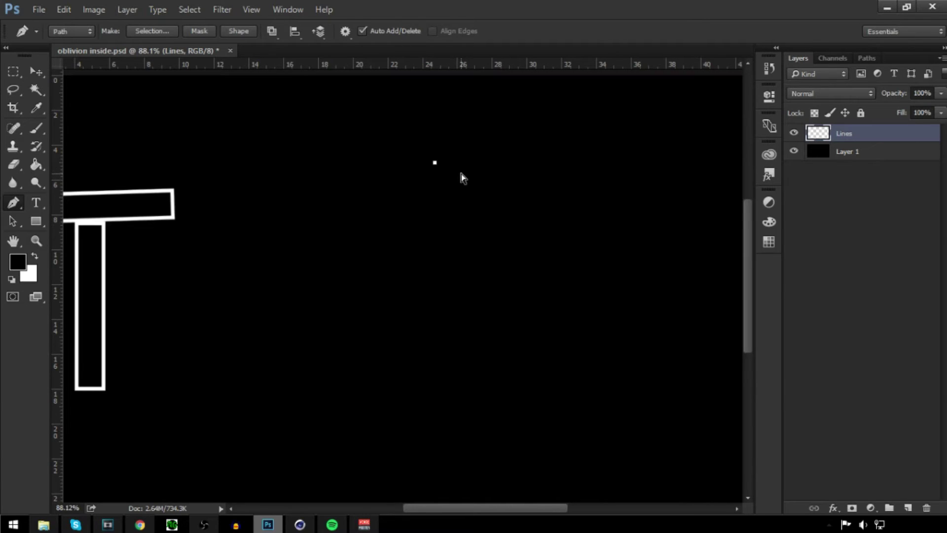
{"action": "key", "text": "ctrl+alt+z"}
Draw a closed Pen path around the crossbar's right end and load it as a selection.
{"action": "left_click", "coordinate": [492, 162]}
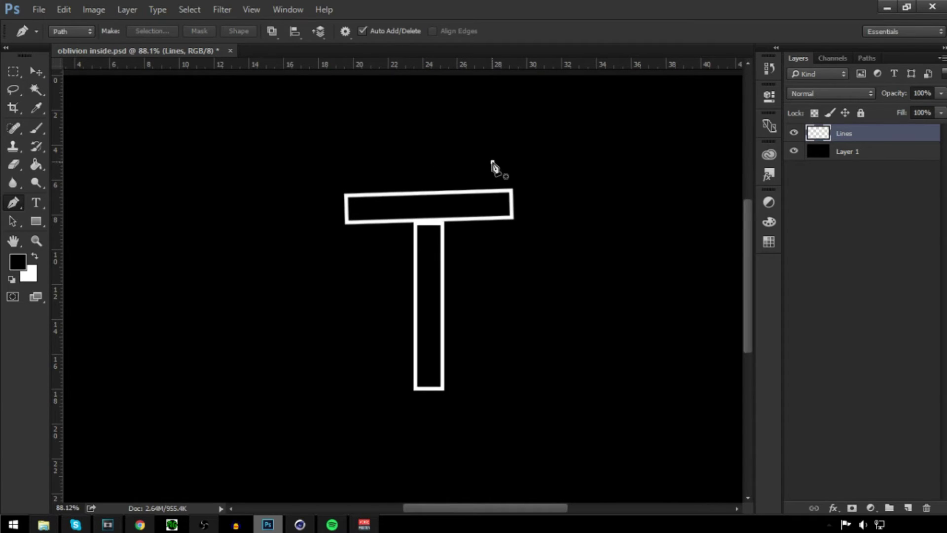
{"action": "left_click", "coordinate": [475, 263]}
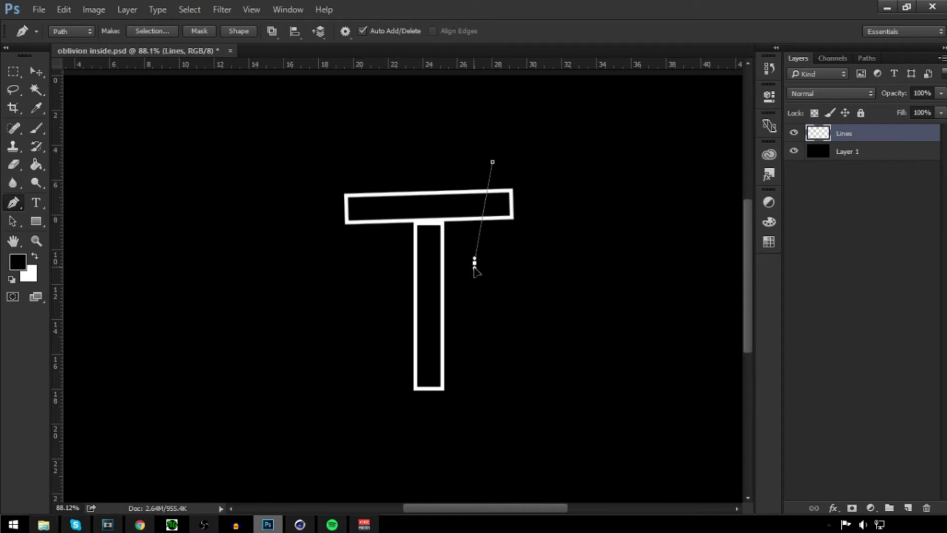
{"action": "left_click", "coordinate": [534, 260]}
{"action": "left_click", "coordinate": [592, 162]}
{"action": "left_click_drag", "start_coordinate": [565, 135], "coordinate": [540, 127]}
{"action": "left_click", "coordinate": [492, 162]}
{"action": "key", "text": "ctrl+Return"}
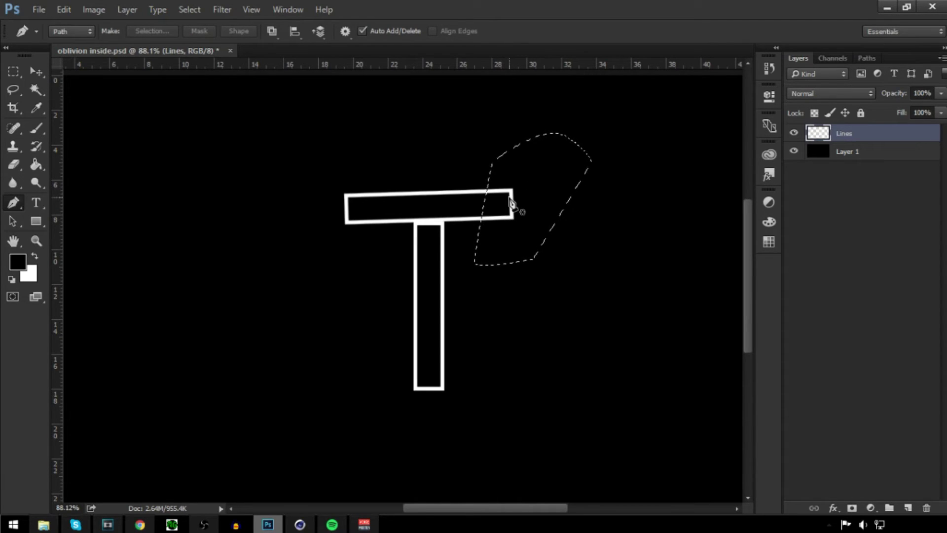
Cut the bar's right end onto Layer 2 and nudge it slightly out of line.
{"action": "key", "text": "ctrl+shift+j"}
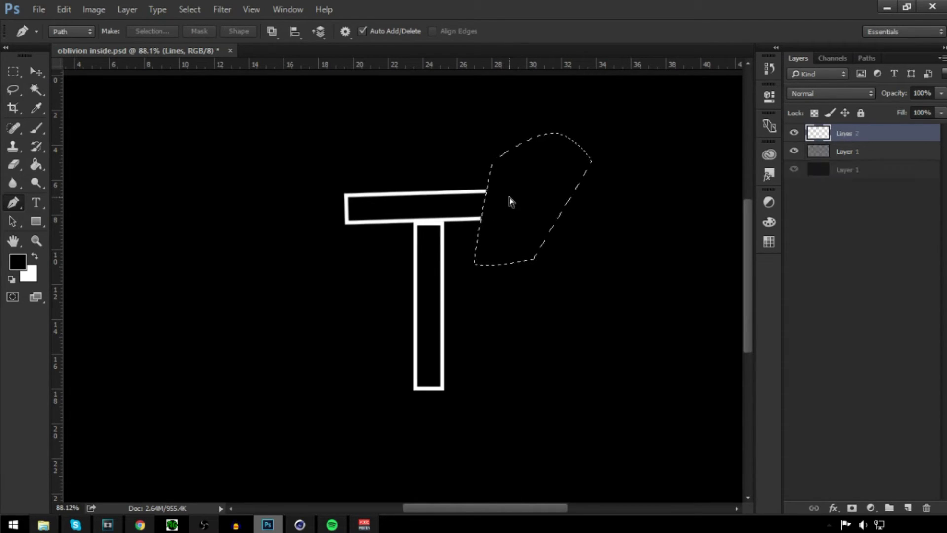
{"action": "key", "text": "shift+Right"}
{"action": "key", "text": "shift+Right"}
{"action": "key", "text": "shift+Right"}
{"action": "key", "text": "shift+Right"}
{"action": "key", "text": "shift+Right"}
{"action": "key", "text": "shift+Right"}
{"action": "key", "text": "shift+Right"}
{"action": "key", "text": "shift+Up"}
{"action": "key", "text": "v"}
{"action": "left_click_drag", "start_coordinate": [574, 208], "coordinate": [539, 207]}
{"action": "right_click", "coordinate": [540, 207]}
{"action": "left_click", "coordinate": [499, 206]}
{"action": "scroll", "coordinate": [518, 224], "scroll_direction": "up", "scroll_amount": 1}
{"action": "scroll", "coordinate": [508, 219], "scroll_direction": "down", "scroll_amount": 1}
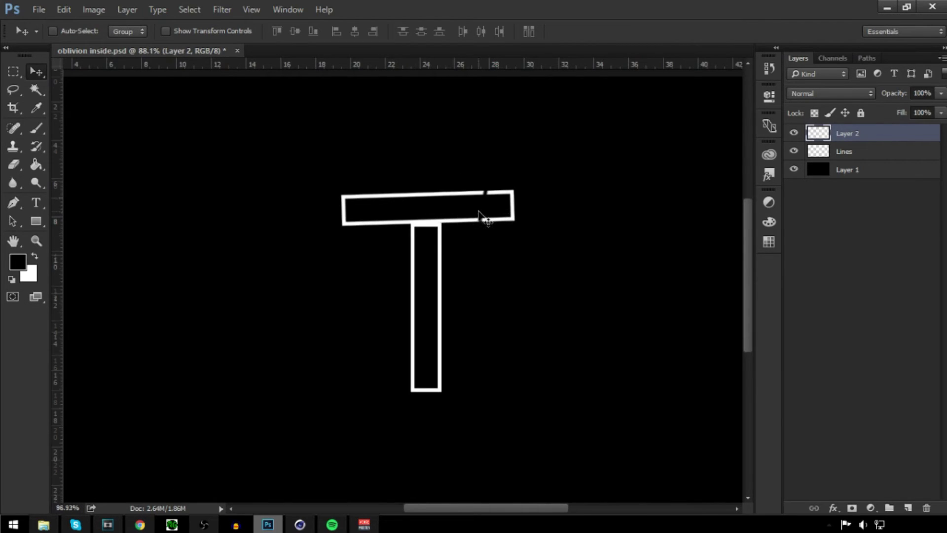
{"action": "scroll", "coordinate": [486, 212], "scroll_direction": "up", "scroll_amount": 1}
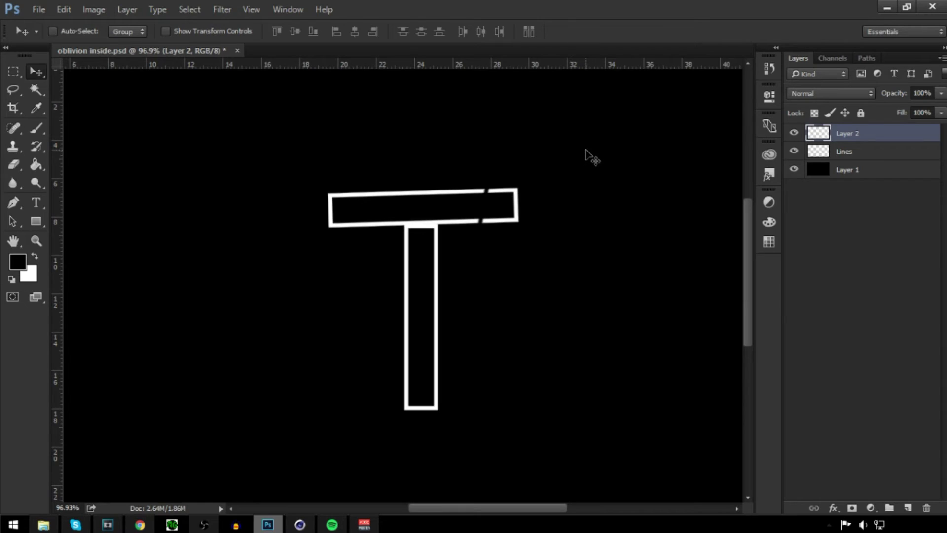
Draw a closed Pen path around the lower stem and make it a selection.
{"action": "key", "text": "p"}
{"action": "left_click", "coordinate": [379, 294]}
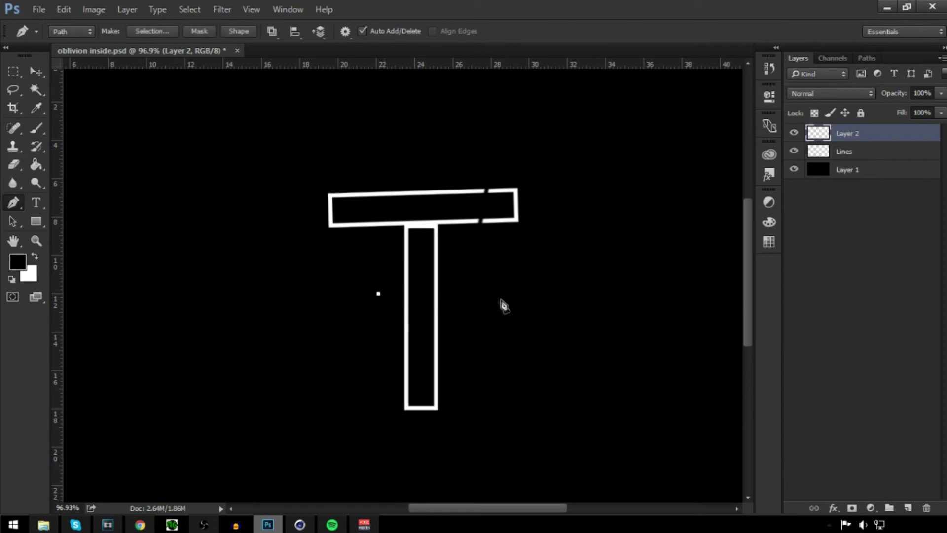
{"action": "left_click", "coordinate": [501, 298]}
{"action": "key", "text": "ctrl+z"}
{"action": "left_click", "coordinate": [485, 355]}
{"action": "left_click", "coordinate": [499, 449]}
{"action": "left_click", "coordinate": [381, 441]}
{"action": "left_click", "coordinate": [349, 395]}
{"action": "left_click", "coordinate": [378, 293]}
{"action": "right_click", "coordinate": [421, 353]}
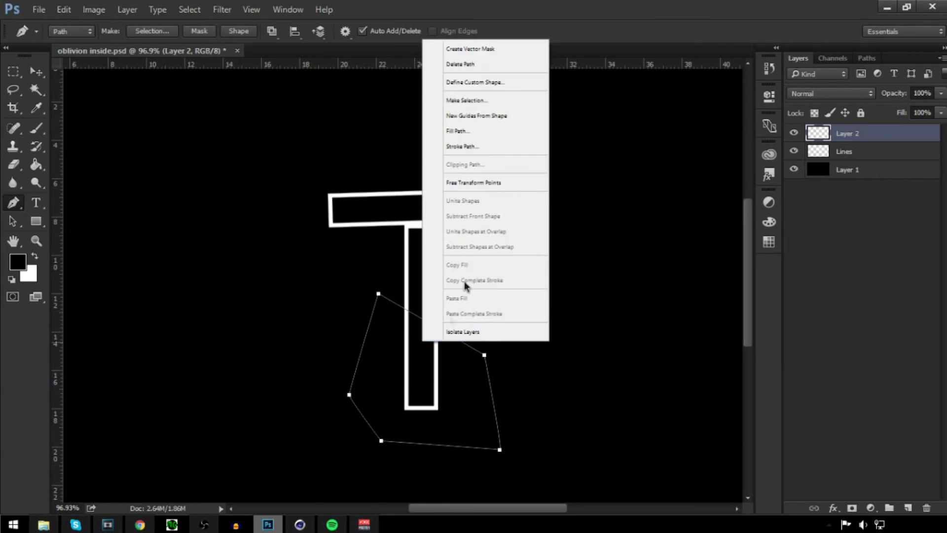
{"action": "left_click", "coordinate": [460, 97]}
{"action": "left_click", "coordinate": [548, 144]}
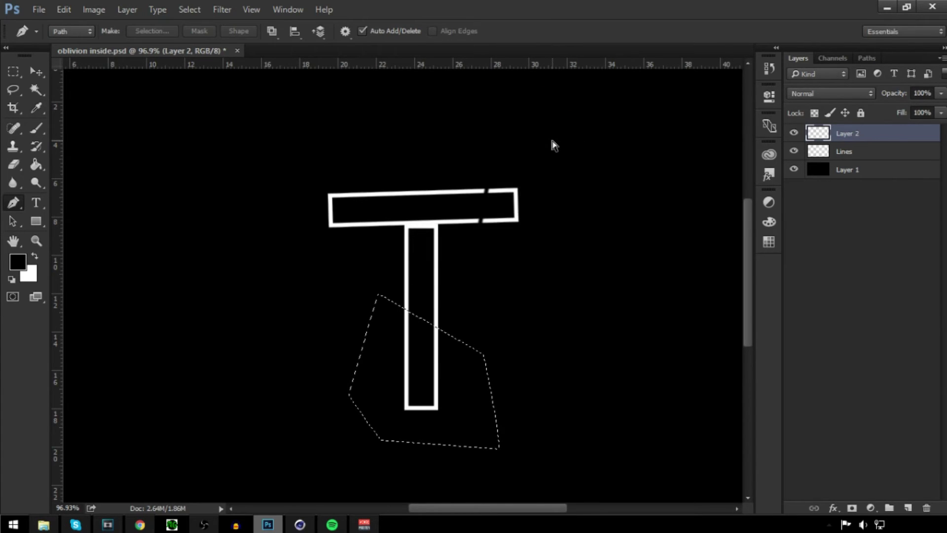
Delete the lower stem from the Lines layer and stroke the path in white on new Layer 3.
{"action": "key", "text": "ctrl+c"}
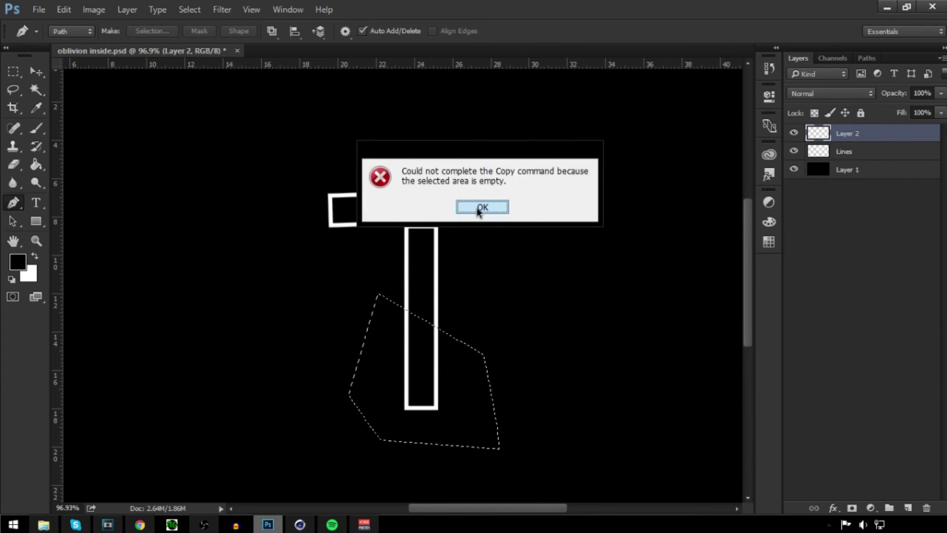
{"action": "left_click", "coordinate": [479, 207]}
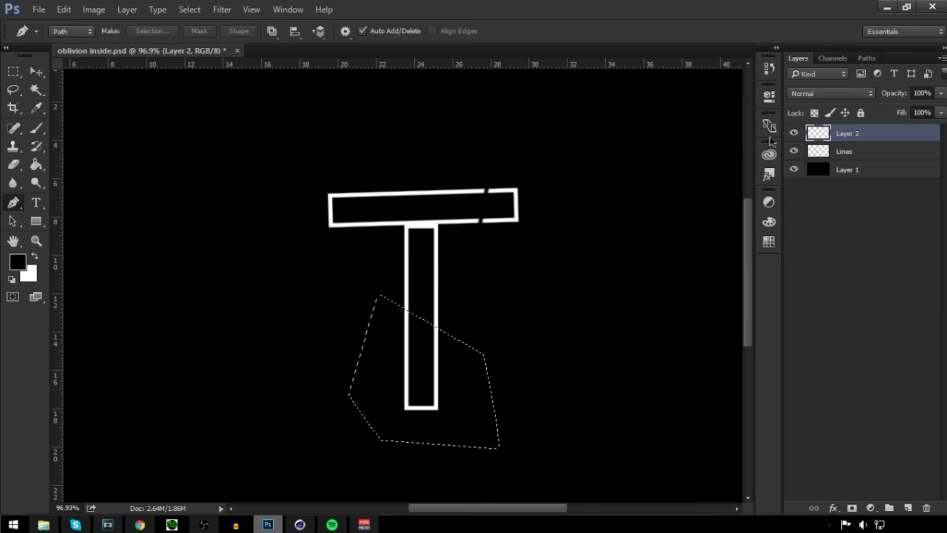
{"action": "left_click", "coordinate": [852, 152]}
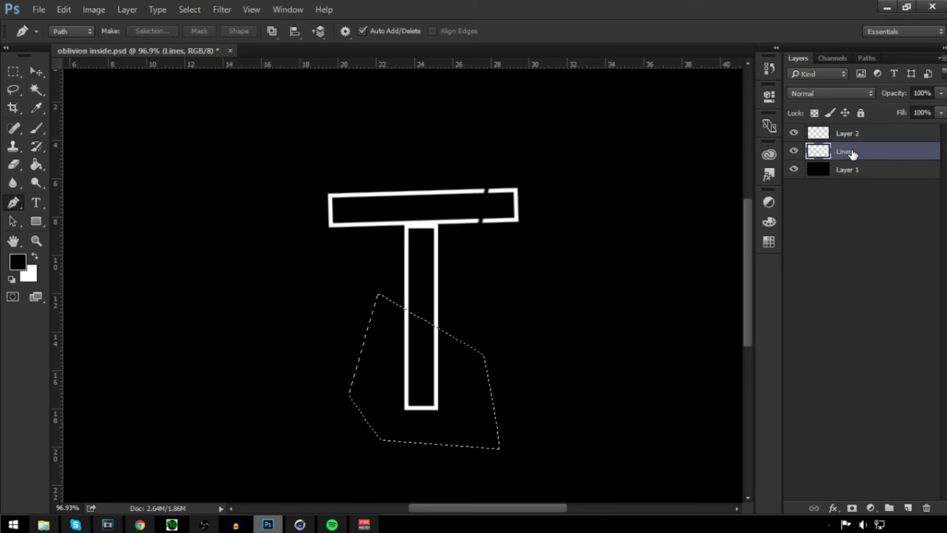
{"action": "key", "text": "Delete"}
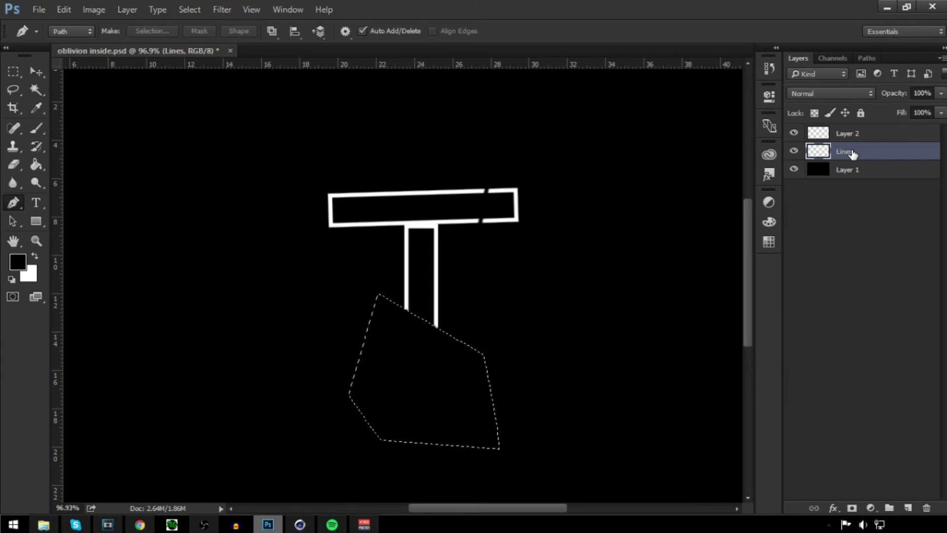
{"action": "key", "text": "ctrl+d"}
{"action": "key", "text": "ctrl+shift+alt+n"}
{"action": "key", "text": "Return"}
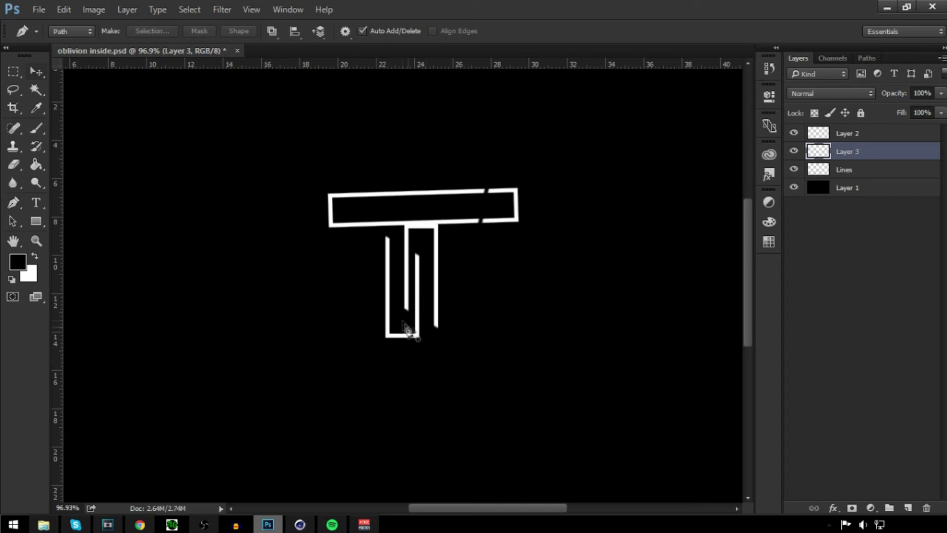
{"action": "key", "text": "v"}
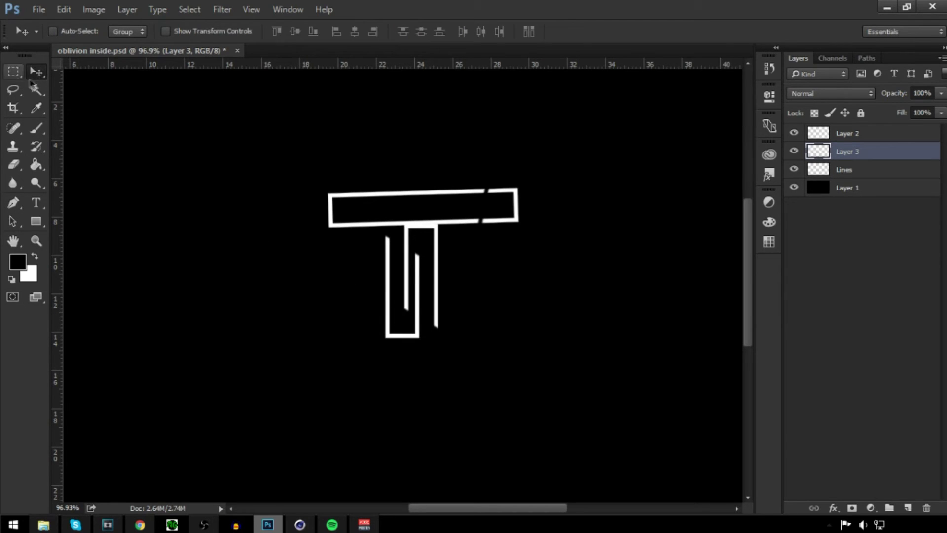
Drag Layer 3's U-shaped stroke down to rejoin the stem with a slight glitch offset.
{"action": "left_click_drag", "start_coordinate": [434, 286], "coordinate": [442, 355]}
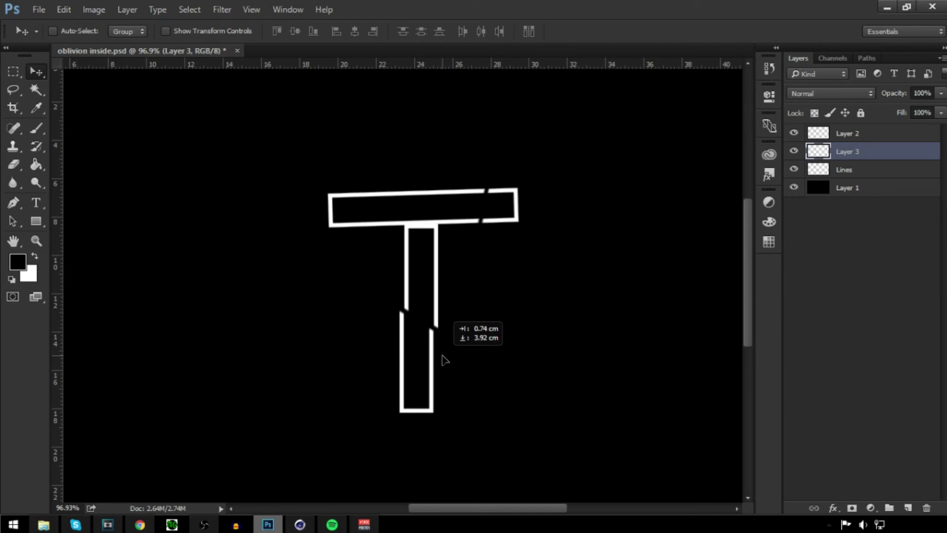
{"action": "left_click_drag", "start_coordinate": [442, 354], "coordinate": [440, 358]}
{"action": "scroll", "coordinate": [439, 358], "scroll_direction": "up", "scroll_amount": 3}
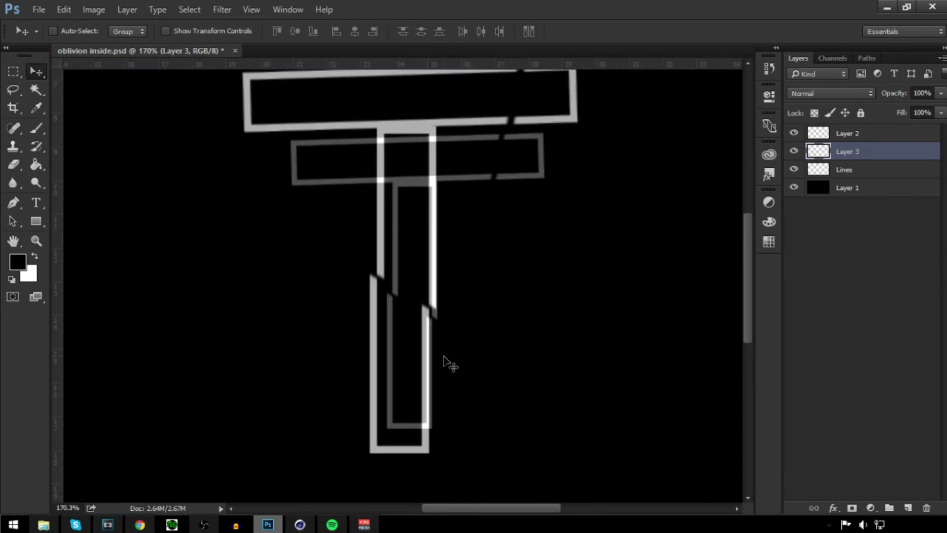
{"action": "left_click_drag", "start_coordinate": [425, 312], "coordinate": [431, 319]}
{"action": "scroll", "coordinate": [554, 217], "scroll_direction": "down", "scroll_amount": 3}
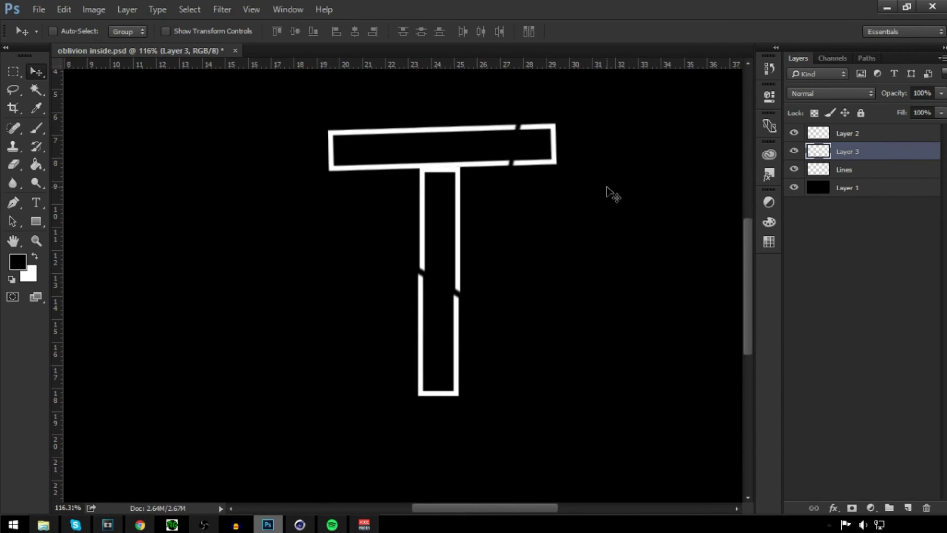
{"action": "scroll", "coordinate": [513, 217], "scroll_direction": "down", "scroll_amount": 3}
{"action": "key", "text": "alt+bracketleft"}
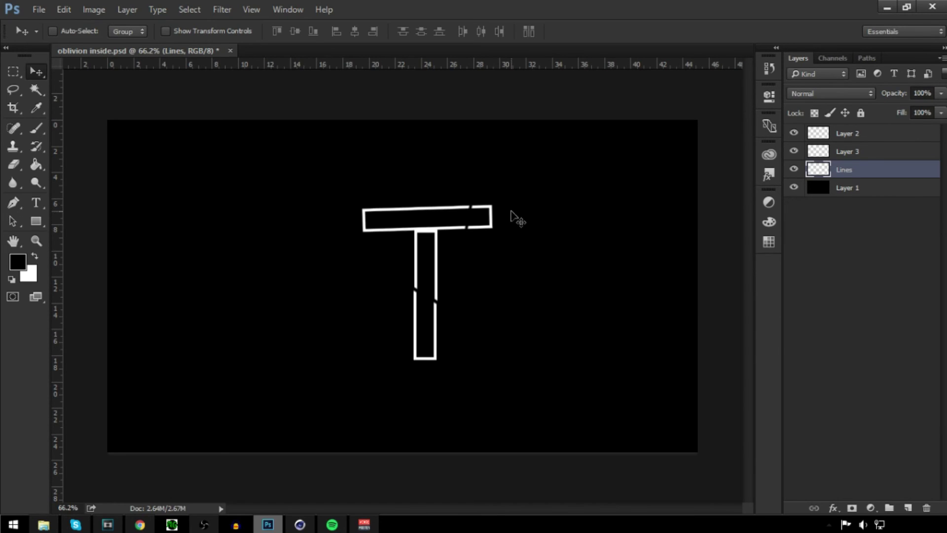
{"action": "left_click", "coordinate": [365, 524]}
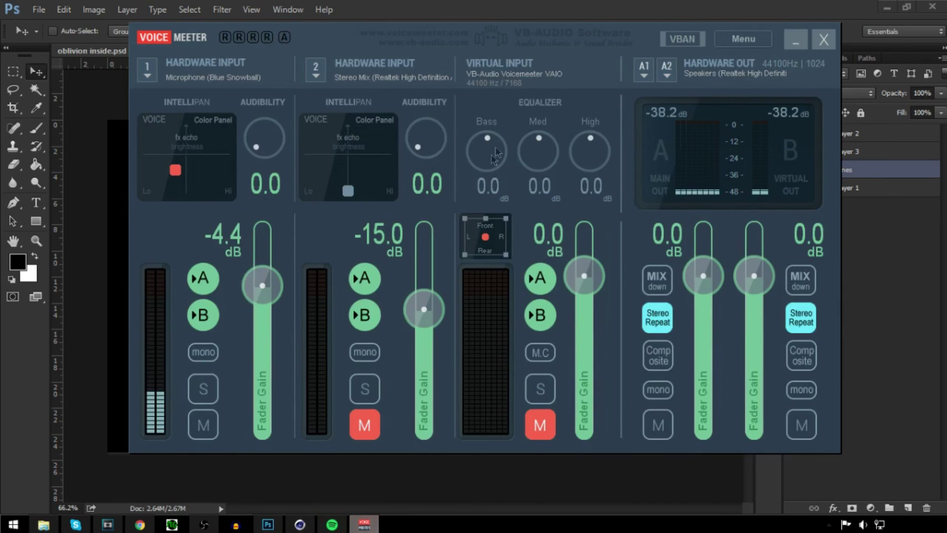
{"action": "left_click_drag", "start_coordinate": [528, 36], "coordinate": [523, 50]}
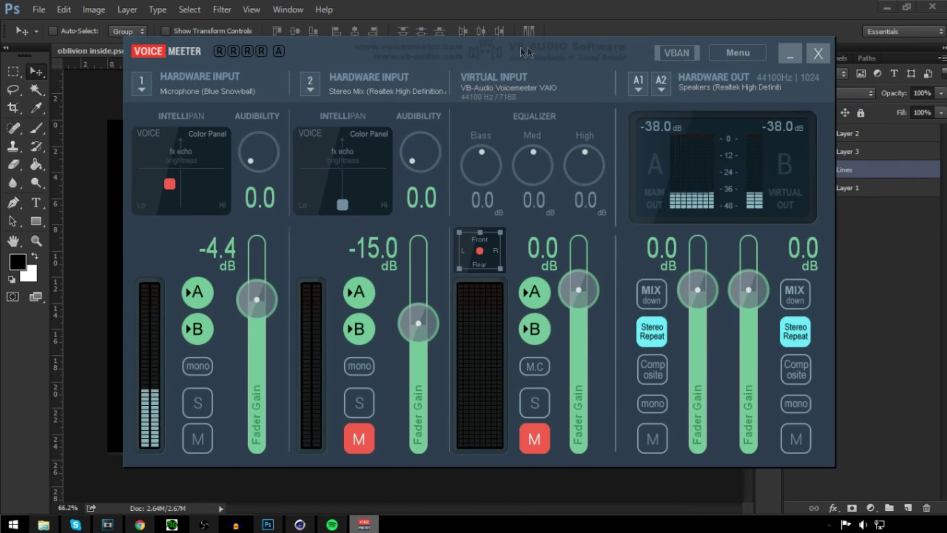
{"action": "left_click", "coordinate": [798, 58]}
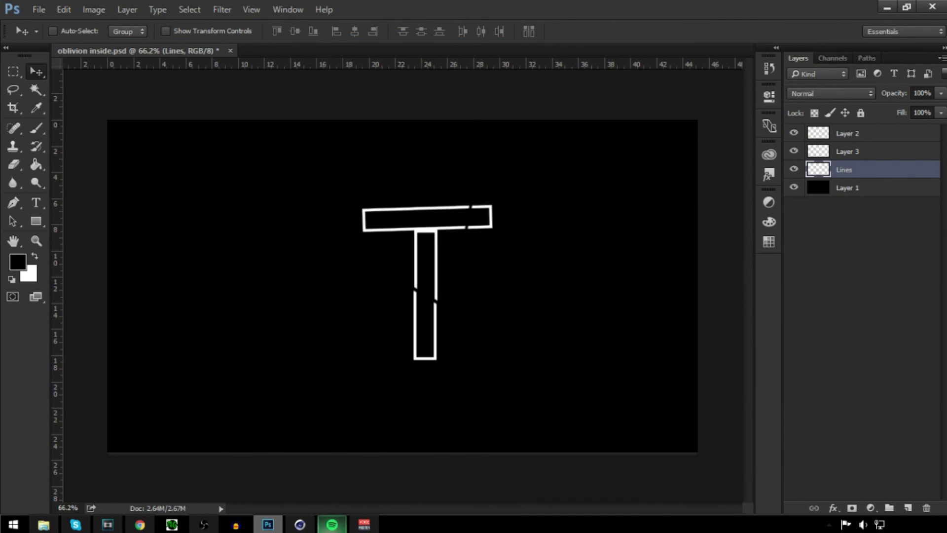